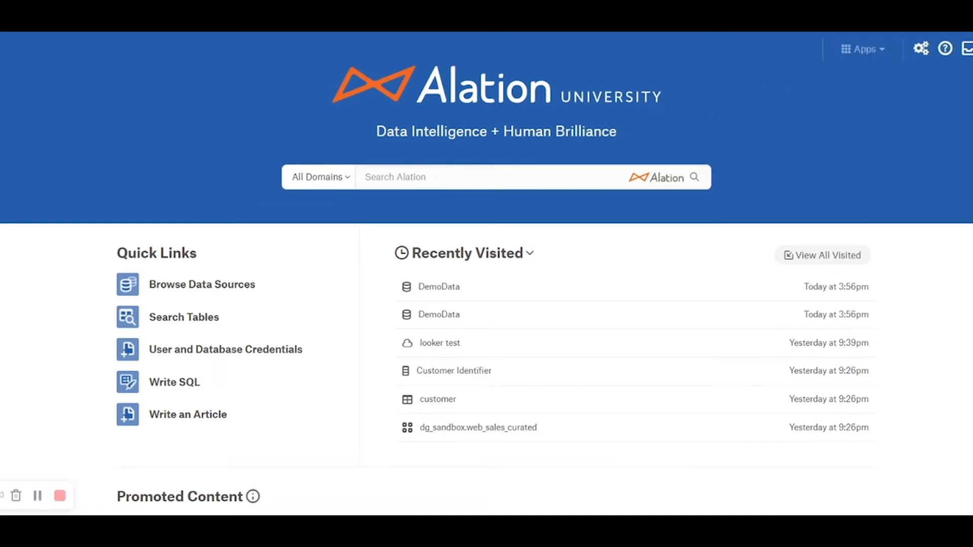
Step: Open the Sources page and start adding a new file system source
{"action": "left_click", "coordinate": [863, 50]}
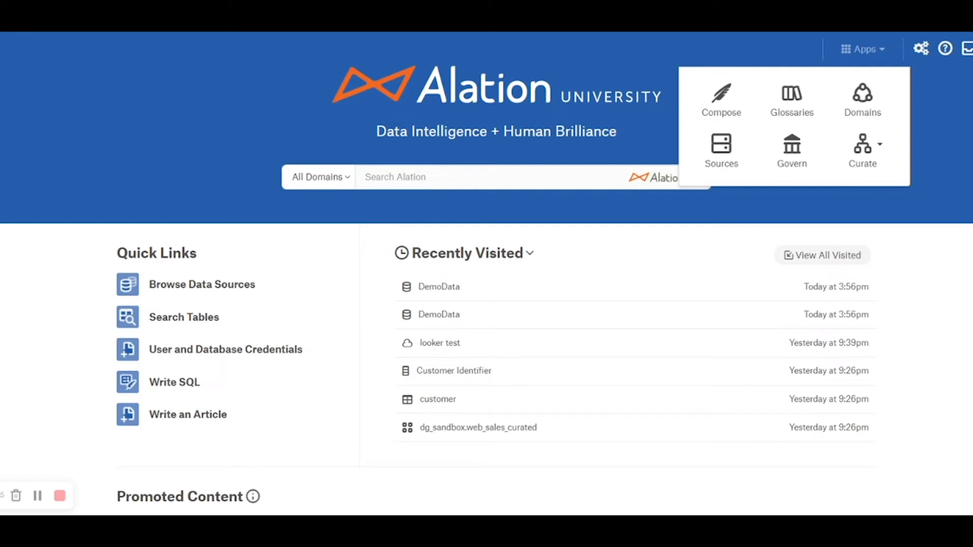
{"action": "left_click", "coordinate": [808, 124]}
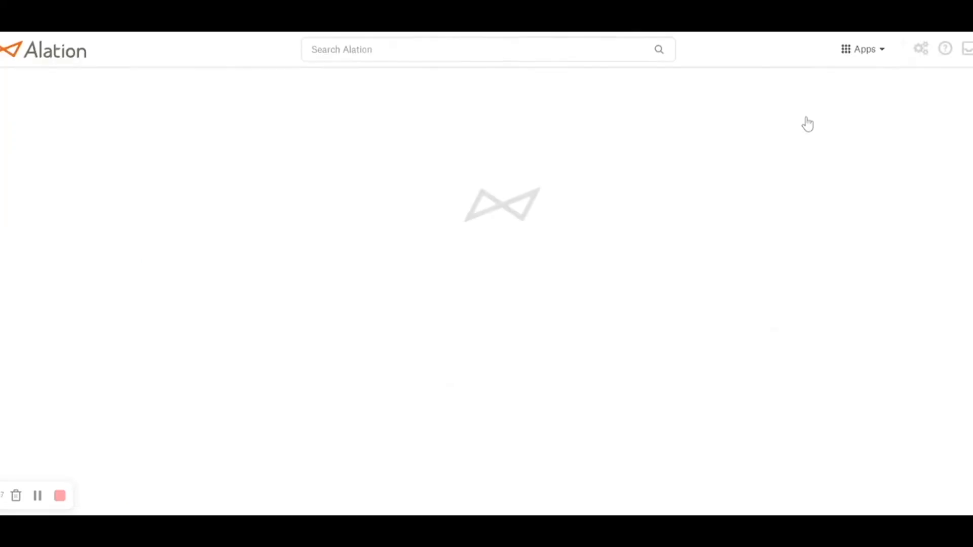
{"action": "left_click", "coordinate": [864, 94]}
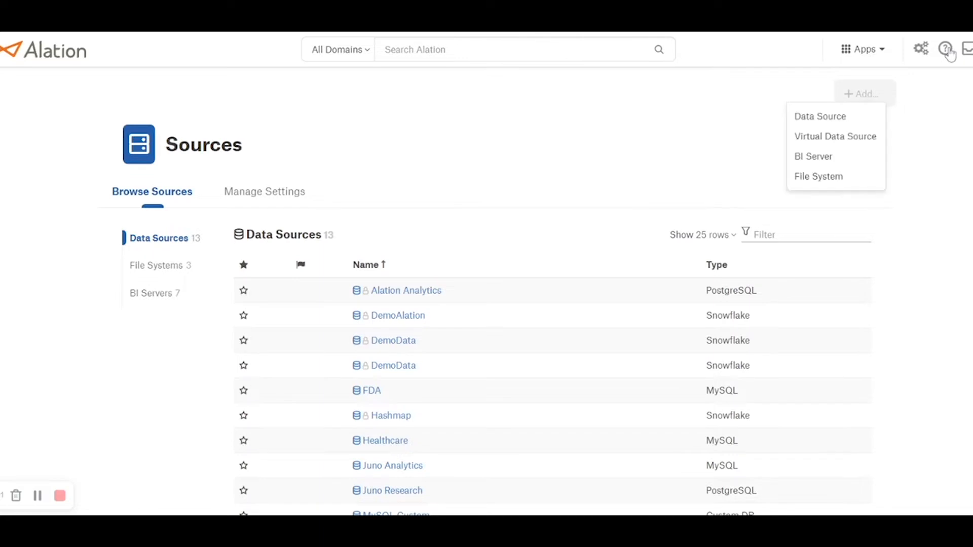
{"action": "left_click", "coordinate": [933, 159]}
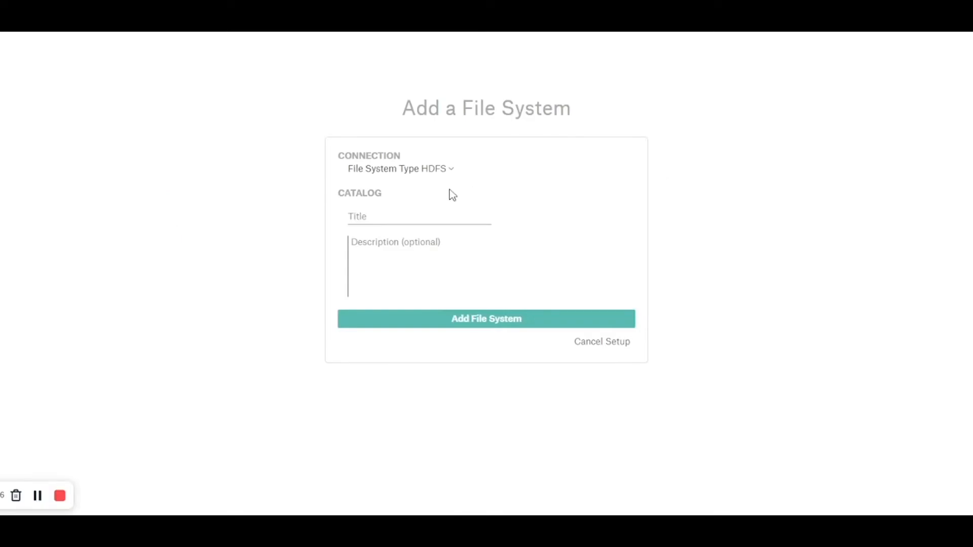
Step: Add an Azure Blob Storage file system titled DemoAlationFS with the description "Demo purpose file system"
{"action": "left_click", "coordinate": [365, 219]}
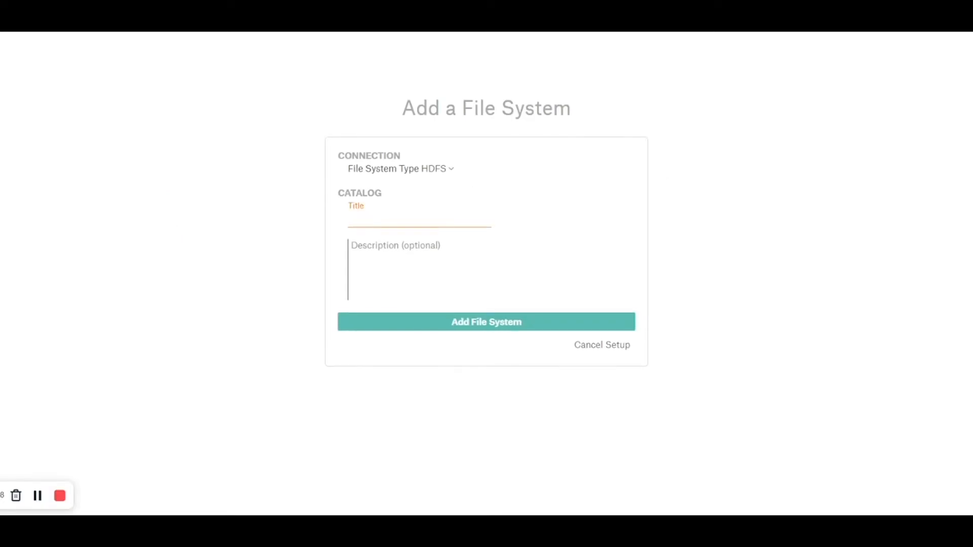
{"action": "type", "text": "DemoAlationFS"}
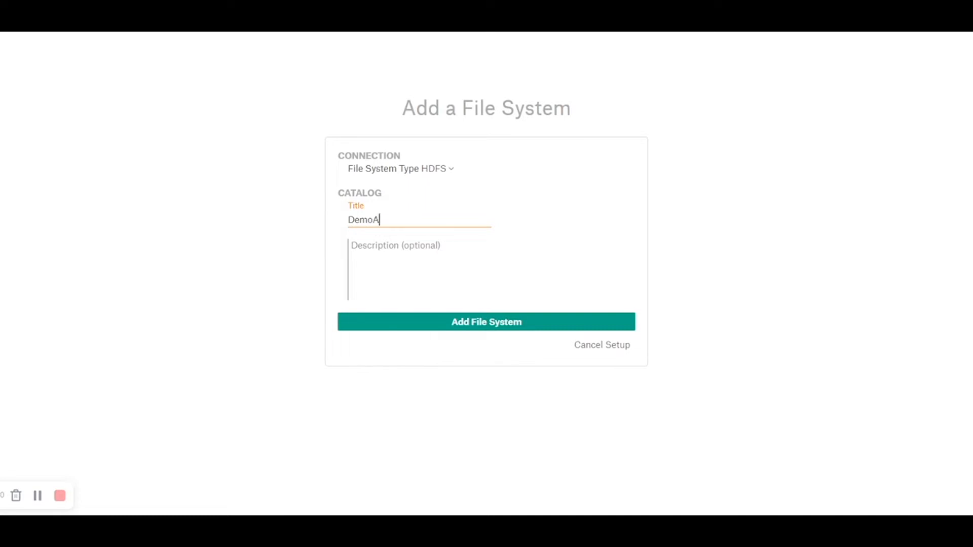
{"action": "left_click", "coordinate": [445, 151]}
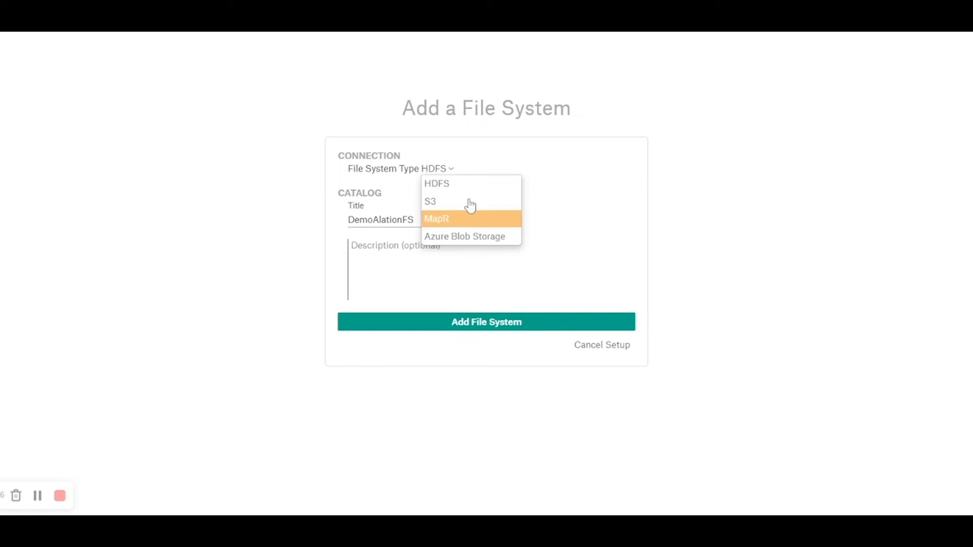
{"action": "left_click", "coordinate": [478, 233]}
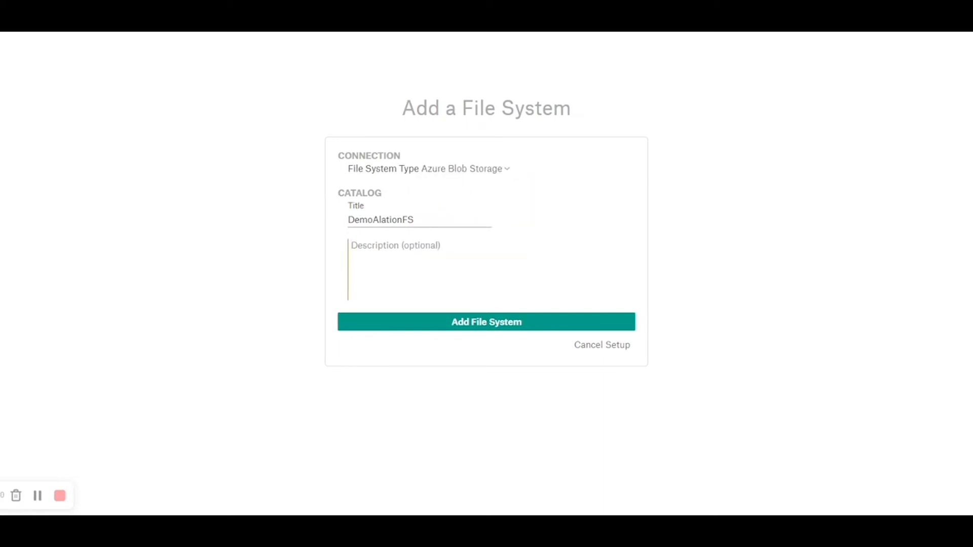
{"action": "type", "text": "Demo purpuse"}
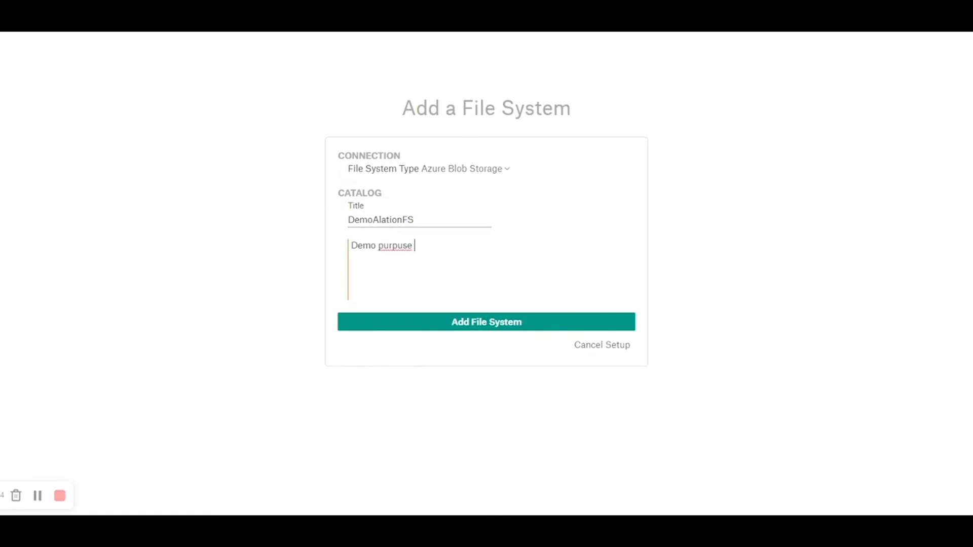
{"action": "key", "text": "BackSpace"}
{"action": "key", "text": "BackSpace"}
{"action": "type", "text": "ose file system"}
{"action": "left_click", "coordinate": [479, 348]}
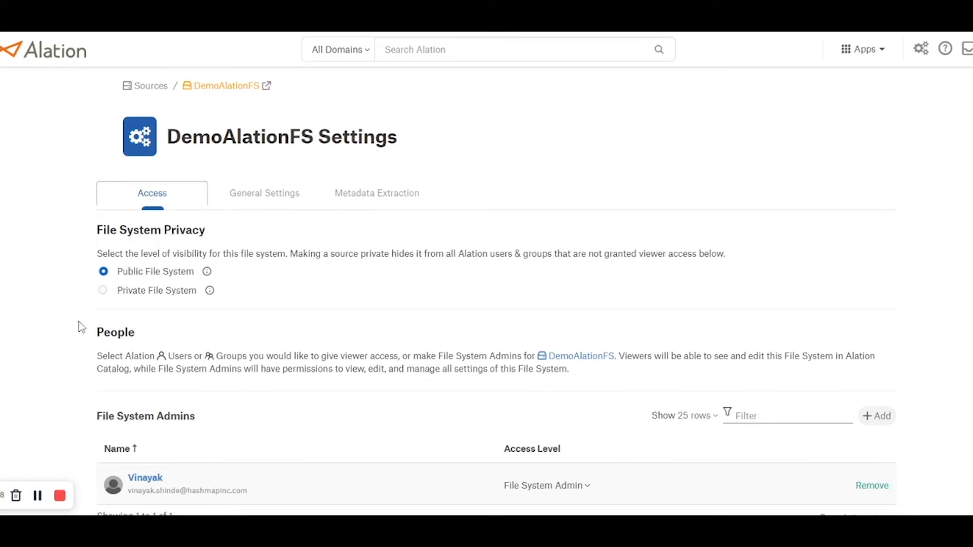
Step: Change the privacy of DemoAlationFS to Private File System and confirm the change
{"action": "key", "text": "Down"}
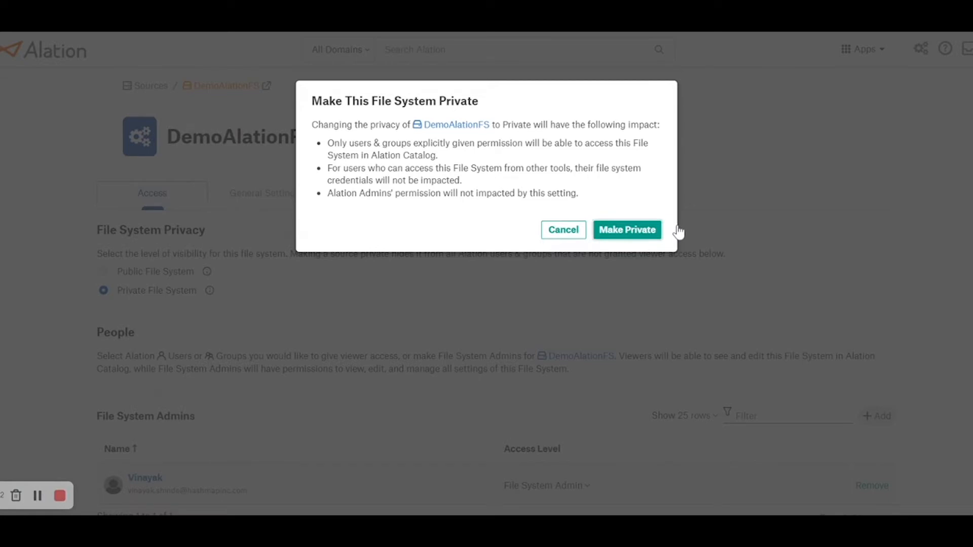
{"action": "left_click", "coordinate": [649, 233]}
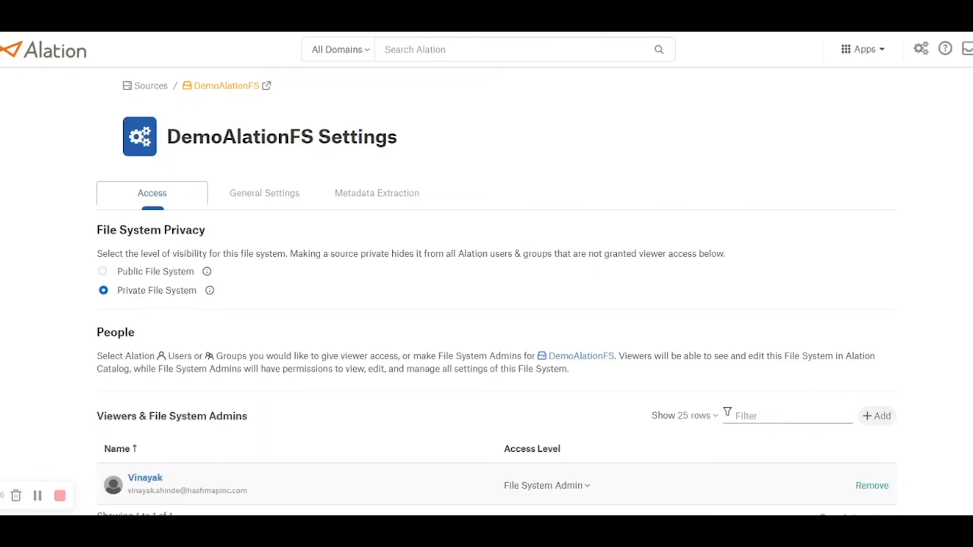
{"action": "scroll", "coordinate": [561, 432], "scroll_direction": "down", "scroll_amount": 1}
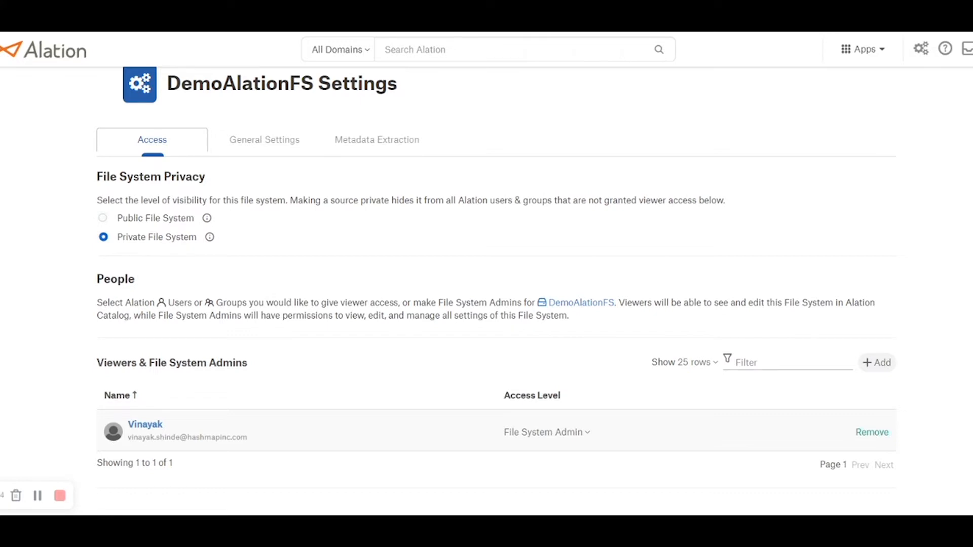
Step: In the general settings, fill in storage account name sfdgstorage with its saved access key and enable Use Shared Access Signature
{"action": "left_click", "coordinate": [215, 144]}
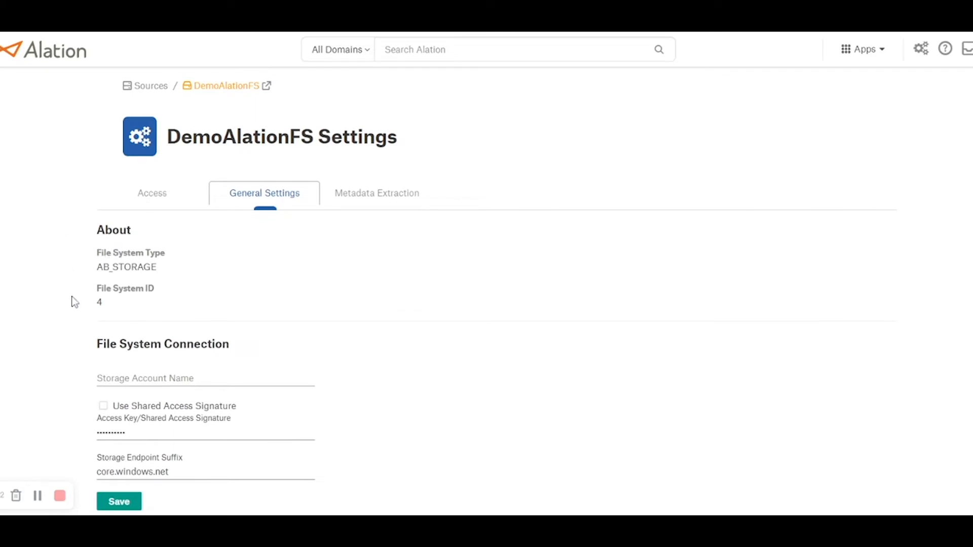
{"action": "left_click", "coordinate": [106, 380]}
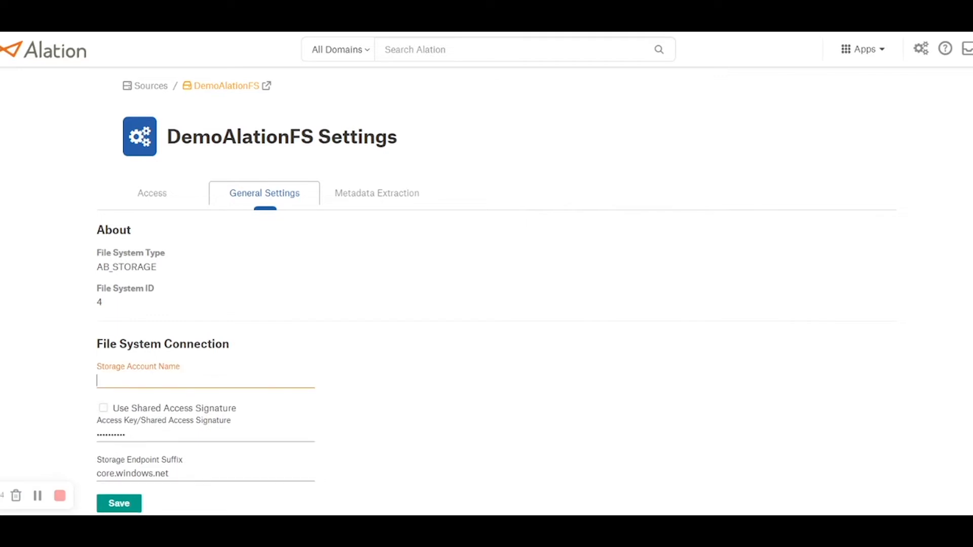
{"action": "key", "text": "Down"}
{"action": "key", "text": "Return"}
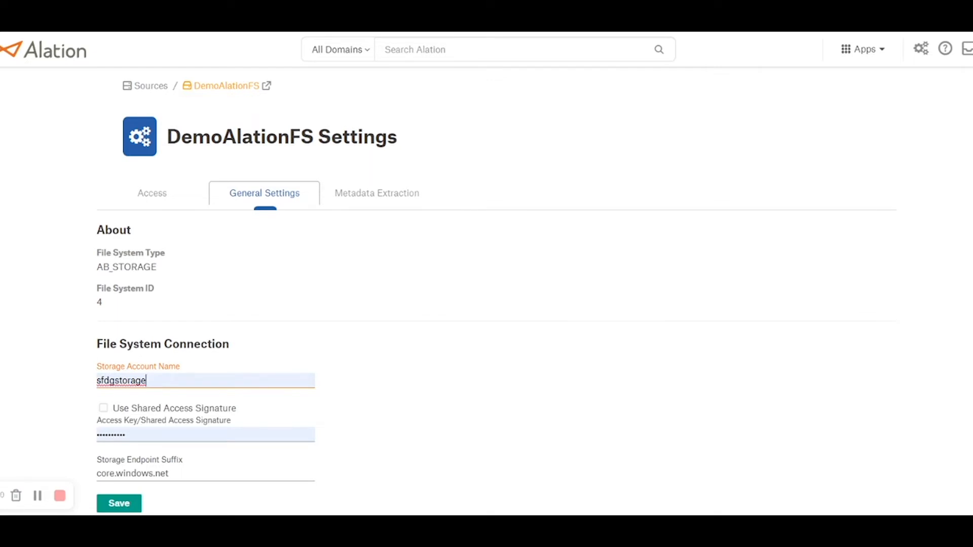
{"action": "key", "text": "Tab"}
{"action": "key", "text": "space"}
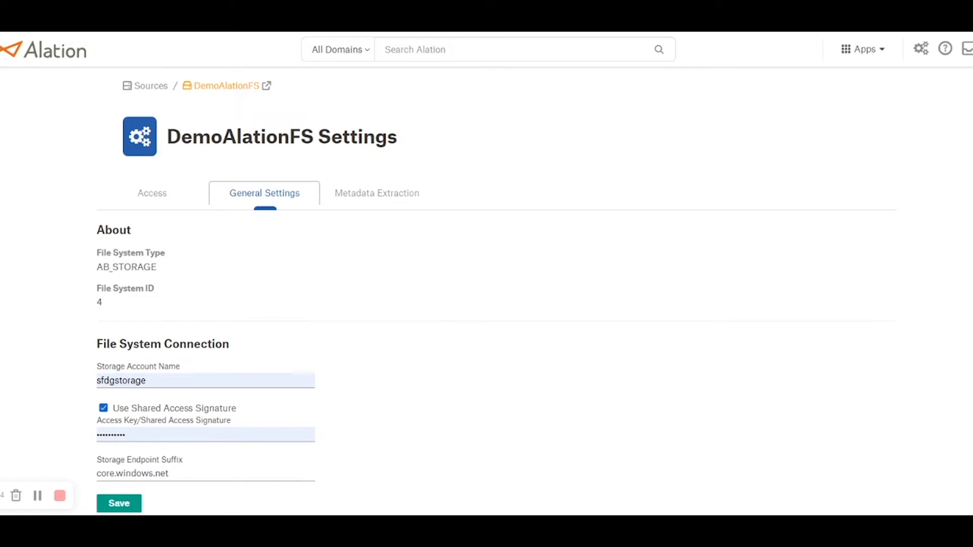
Step: Set the path prefix to extract to /stage-web-sales/raw in the extraction settings
{"action": "scroll", "coordinate": [385, 357], "scroll_direction": "down", "scroll_amount": 4}
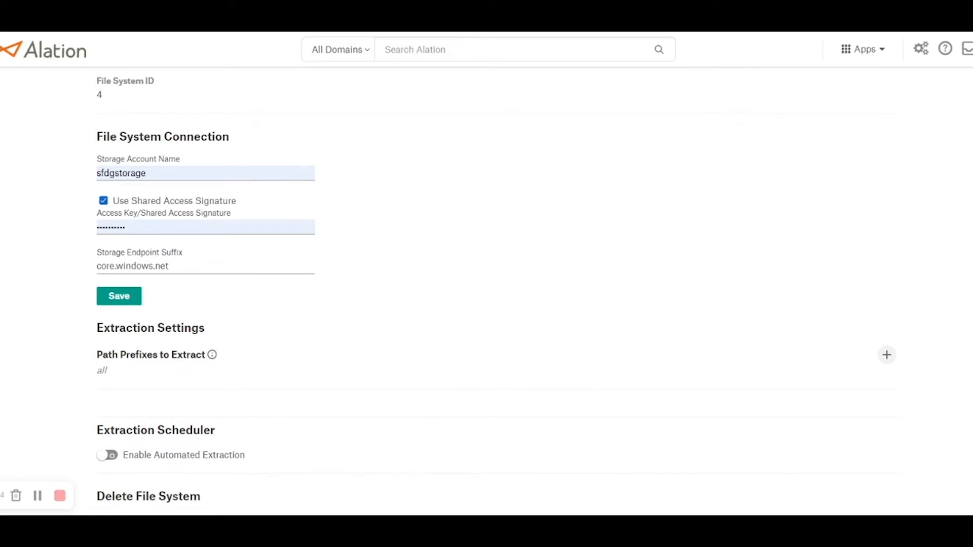
{"action": "left_click", "coordinate": [102, 370]}
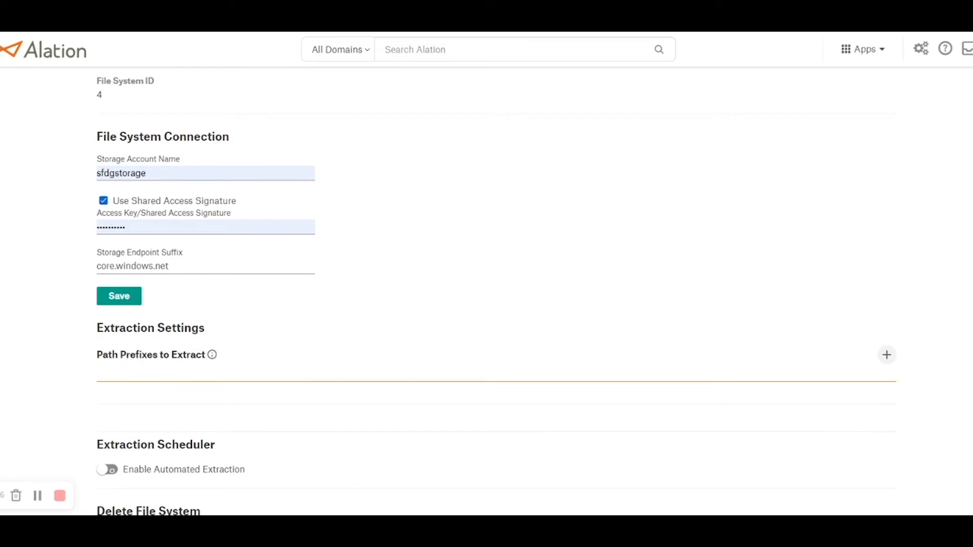
{"action": "key", "text": "Escape"}
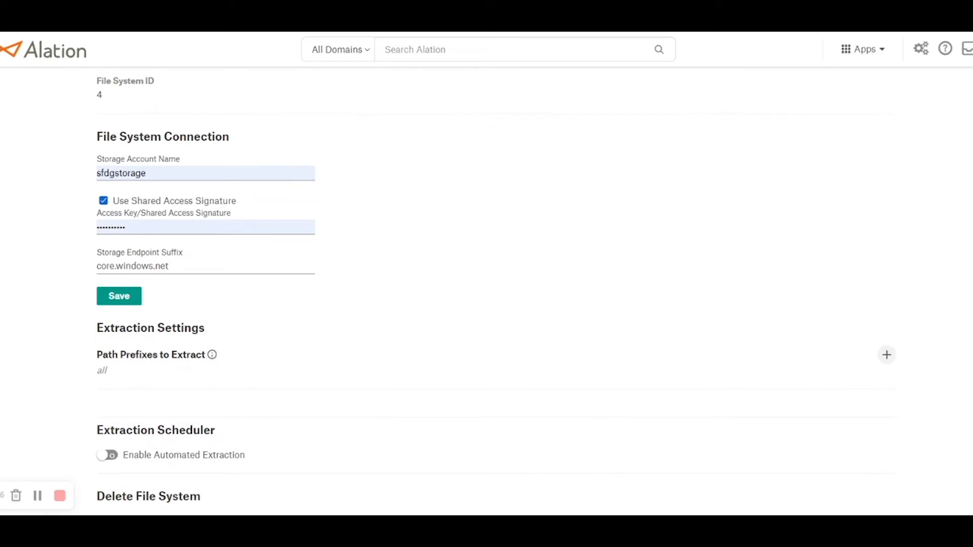
{"action": "left_click", "coordinate": [102, 370]}
{"action": "type", "text": "stage-web-sales / raw"}
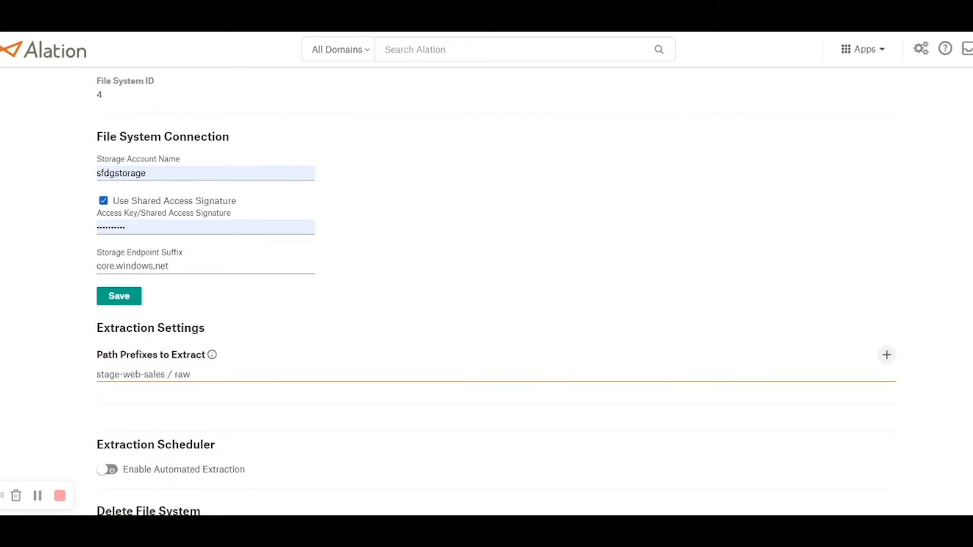
{"action": "key", "text": "Home"}
{"action": "type", "text": "/"}
{"action": "left_click", "coordinate": [170, 375]}
{"action": "key", "text": "Right"}
{"action": "key", "text": "Delete"}
{"action": "key", "text": "BackSpace"}
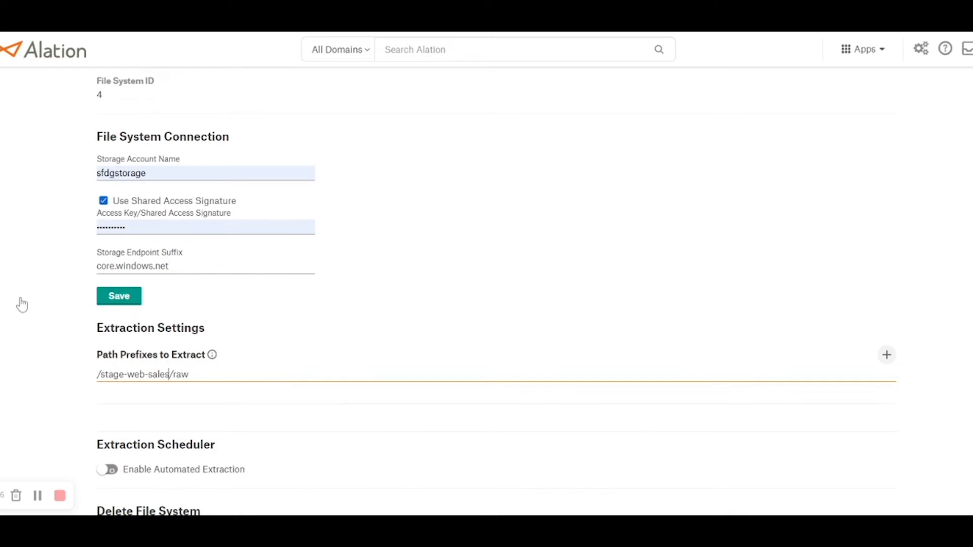
Step: Save the file system connection settings of DemoAlationFS
{"action": "key", "text": "shift+Tab"}
{"action": "key", "text": "shift+Tab"}
{"action": "key", "text": "Return"}
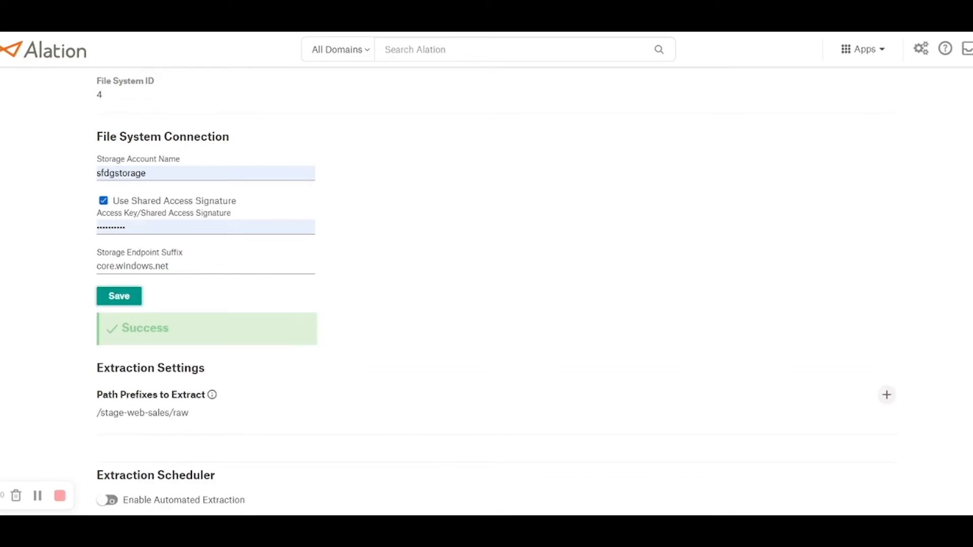
Step: Run a manual metadata extraction for DemoAlationFS
{"action": "scroll", "coordinate": [486, 284], "scroll_direction": "down", "scroll_amount": 2}
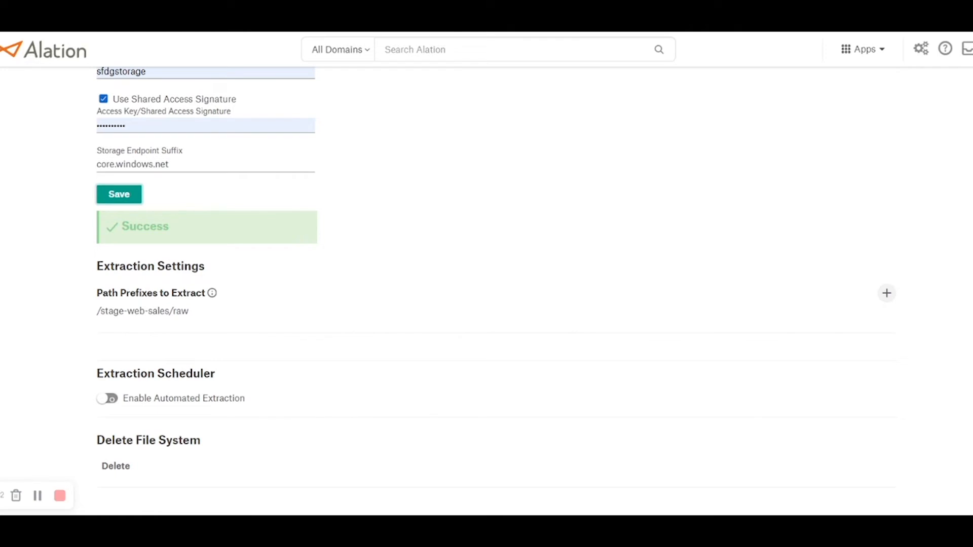
{"action": "scroll", "coordinate": [487, 274], "scroll_direction": "up", "scroll_amount": 6}
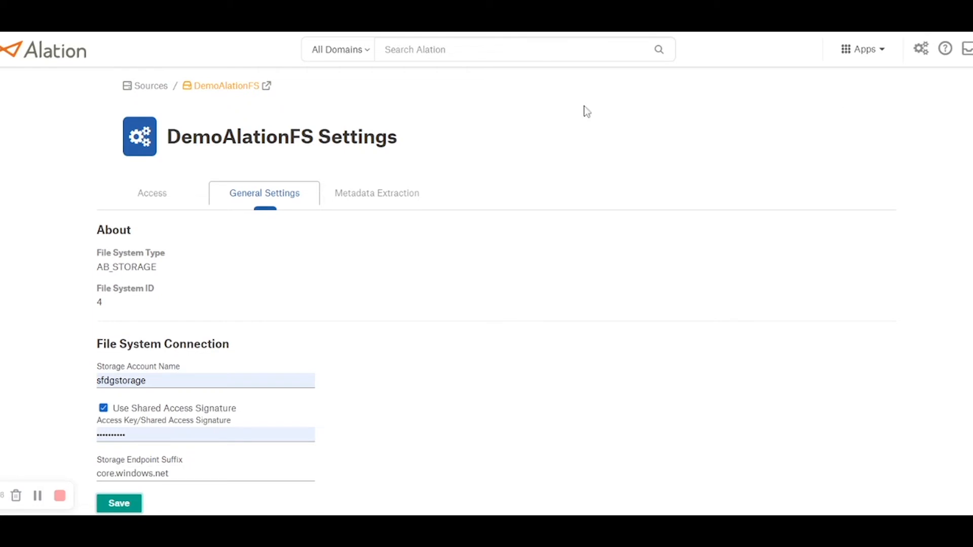
{"action": "left_click", "coordinate": [387, 188]}
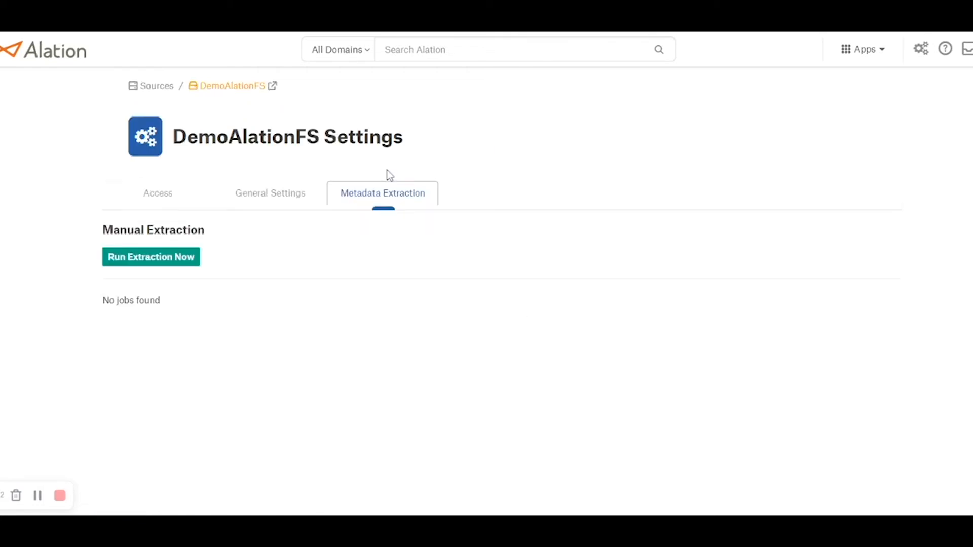
{"action": "left_click", "coordinate": [113, 261]}
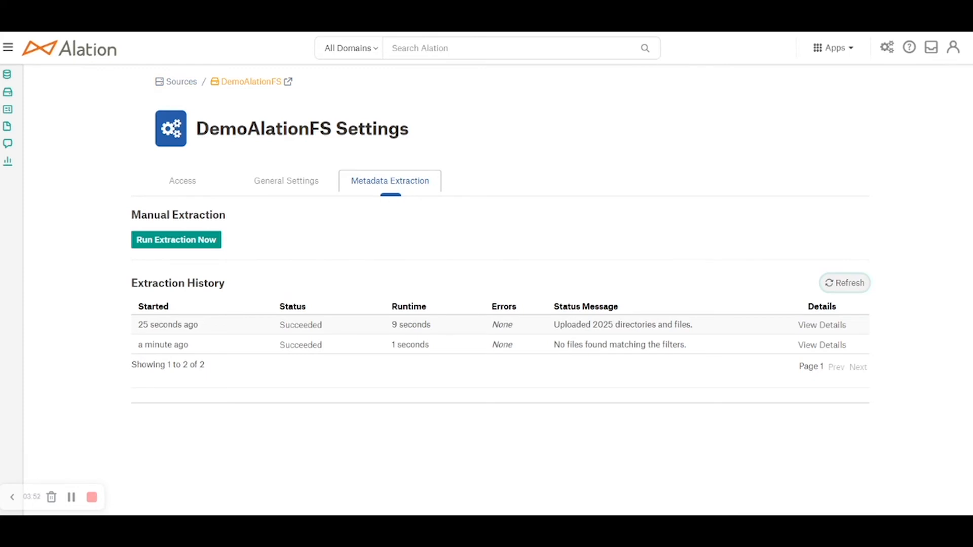
Step: Find DemoAlationFS among the catalogued file systems and open its stage-web-sales/raw folder
{"action": "mouse_move", "coordinate": [4, 167]}
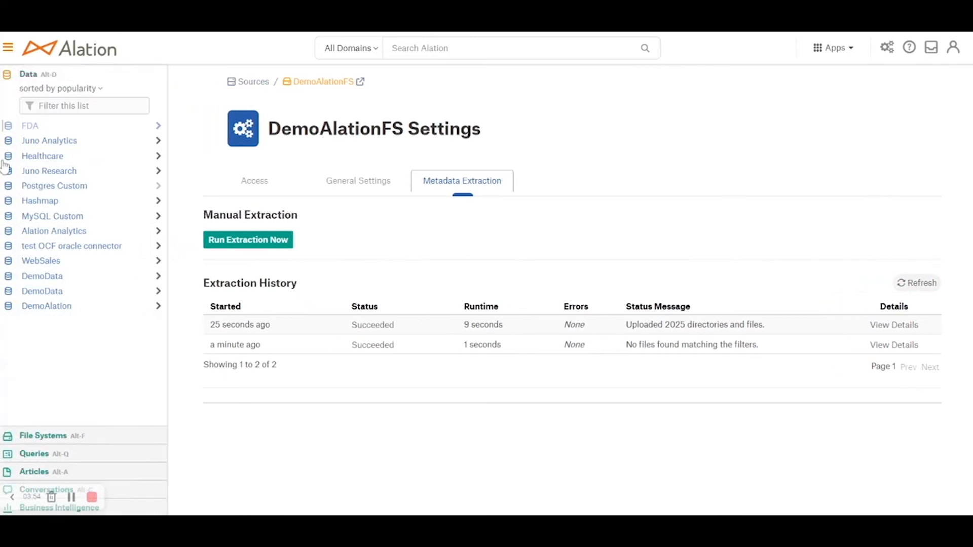
{"action": "scroll", "coordinate": [81, 203], "scroll_direction": "down", "scroll_amount": 1}
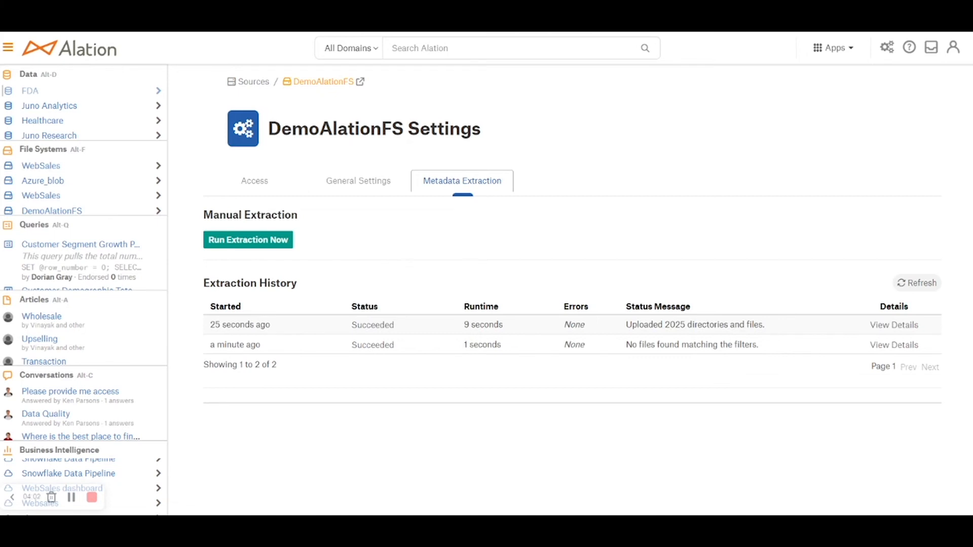
{"action": "key", "text": "alt+f"}
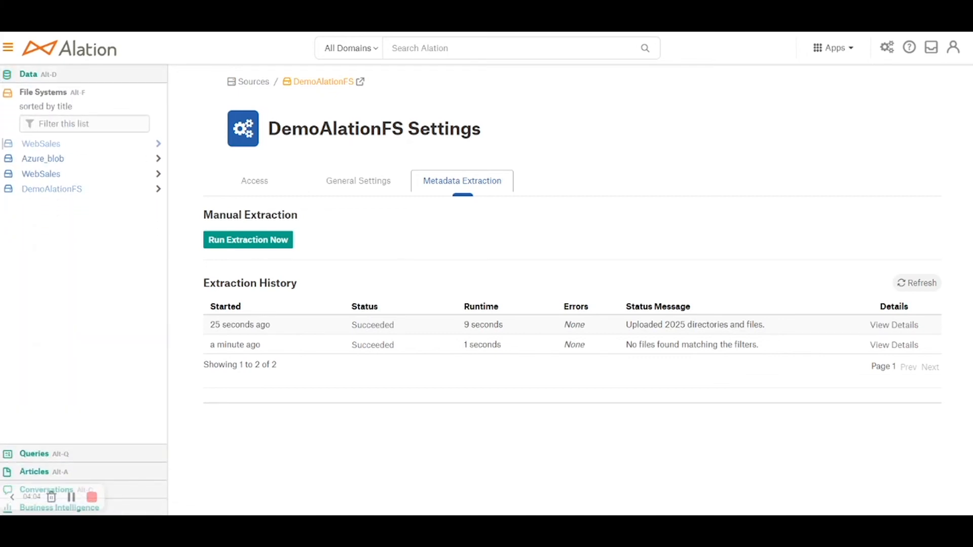
{"action": "left_click", "coordinate": [52, 188]}
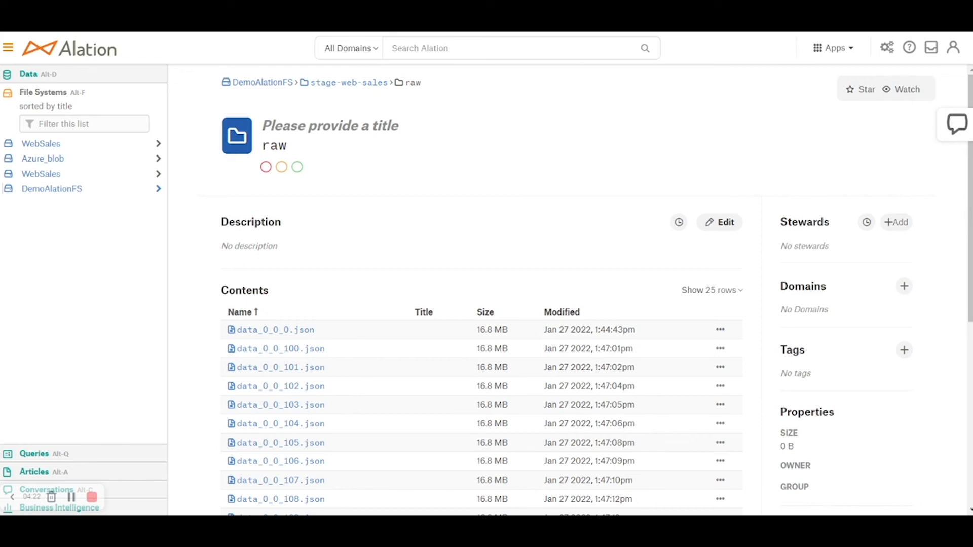
Step: View the users who can be assigned as stewards of the raw folder and close the list without choosing one
{"action": "left_click", "coordinate": [896, 222]}
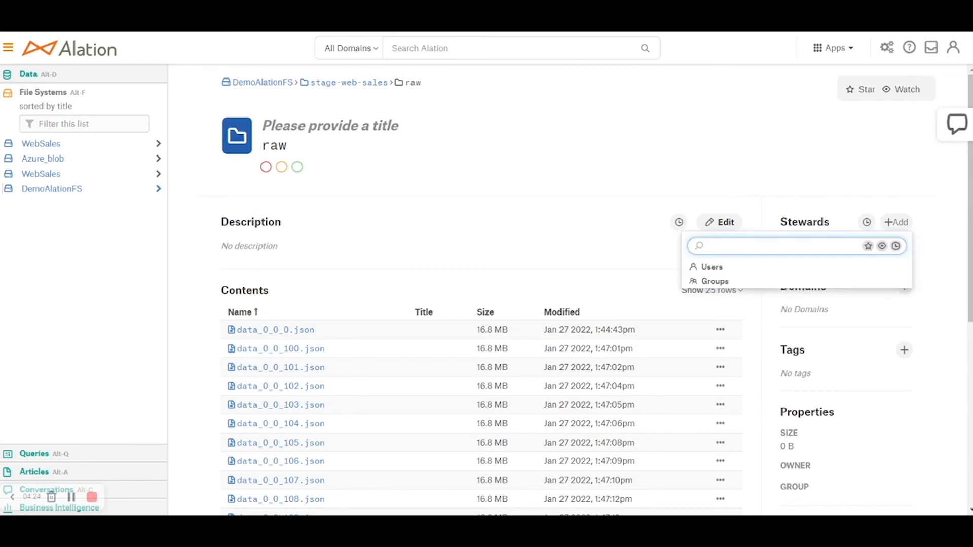
{"action": "left_click", "coordinate": [856, 267]}
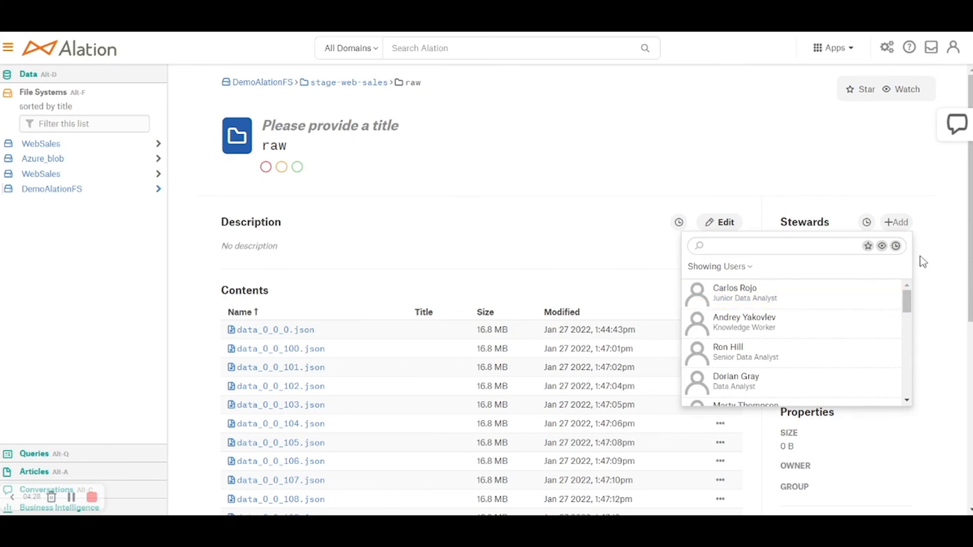
{"action": "left_click", "coordinate": [911, 164]}
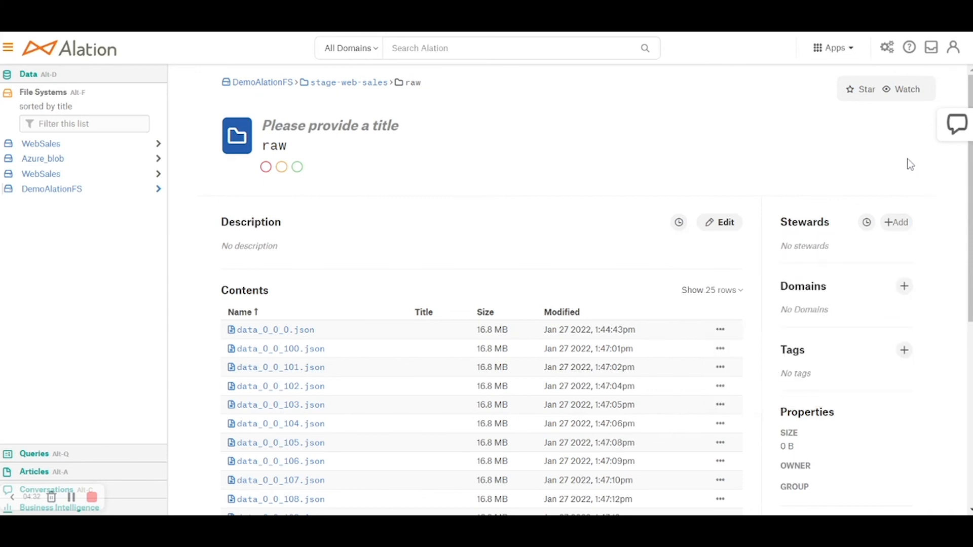
Step: Assign the raw folder to the E-commerce domain
{"action": "left_click", "coordinate": [904, 286]}
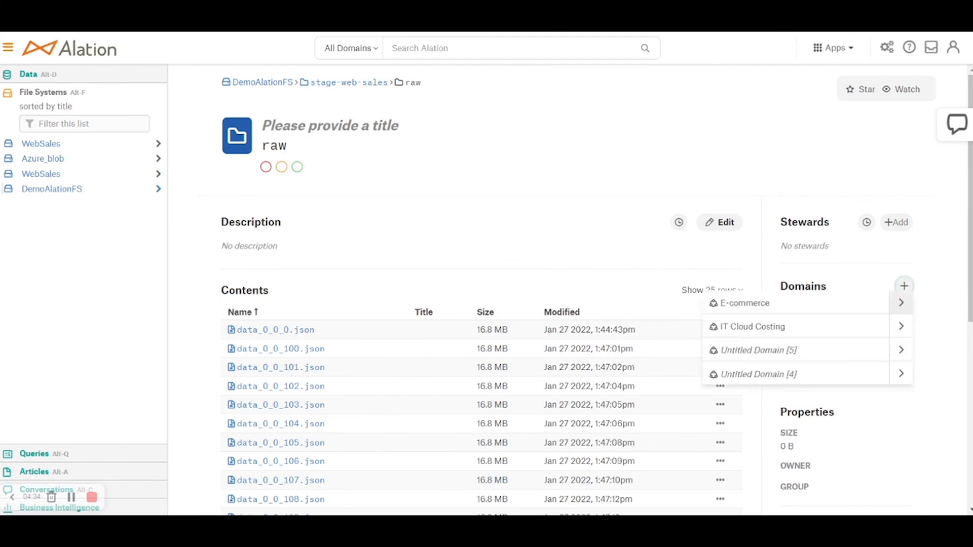
{"action": "left_click", "coordinate": [899, 326]}
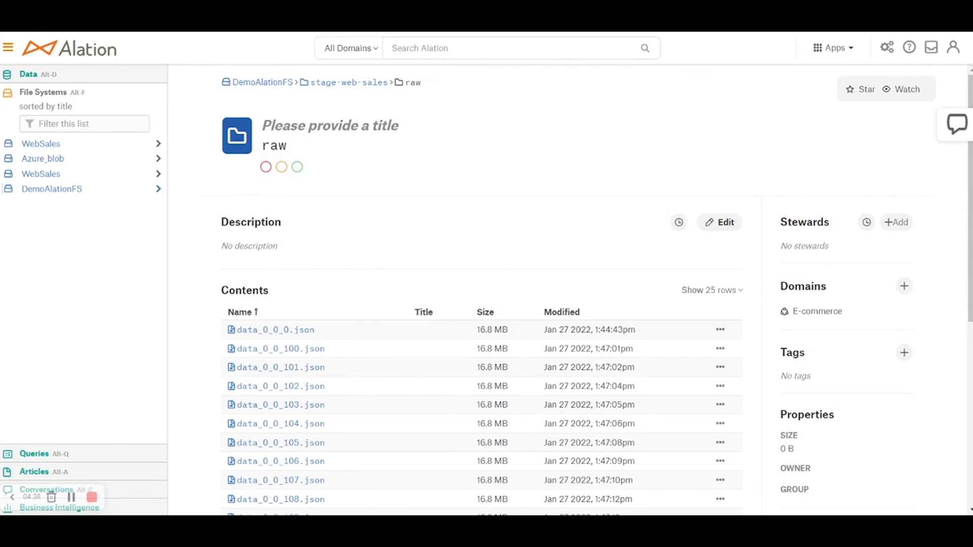
Step: Look through the tags that can be added to the raw folder and close the list without choosing one
{"action": "left_click", "coordinate": [904, 352]}
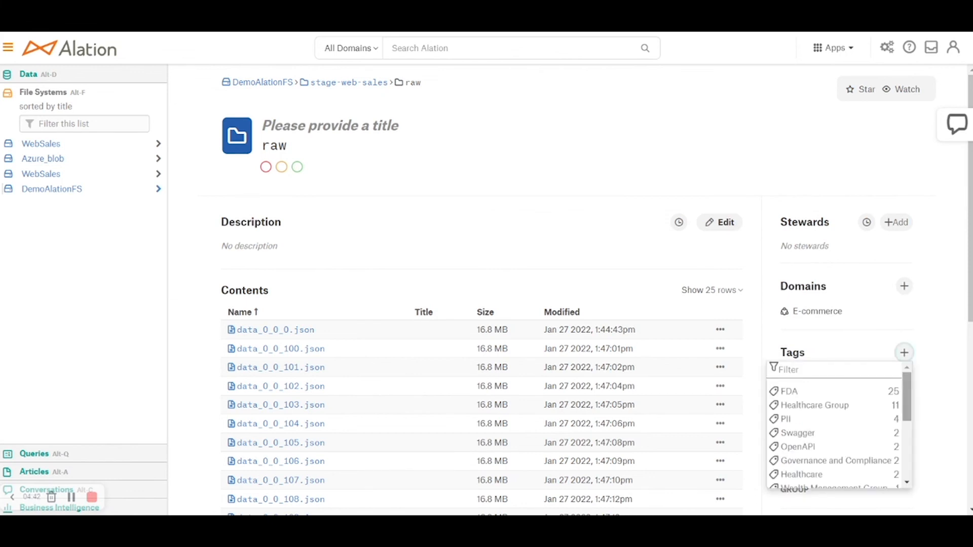
{"action": "scroll", "coordinate": [837, 425], "scroll_direction": "down", "scroll_amount": 3}
{"action": "scroll", "coordinate": [836, 426], "scroll_direction": "down", "scroll_amount": 2}
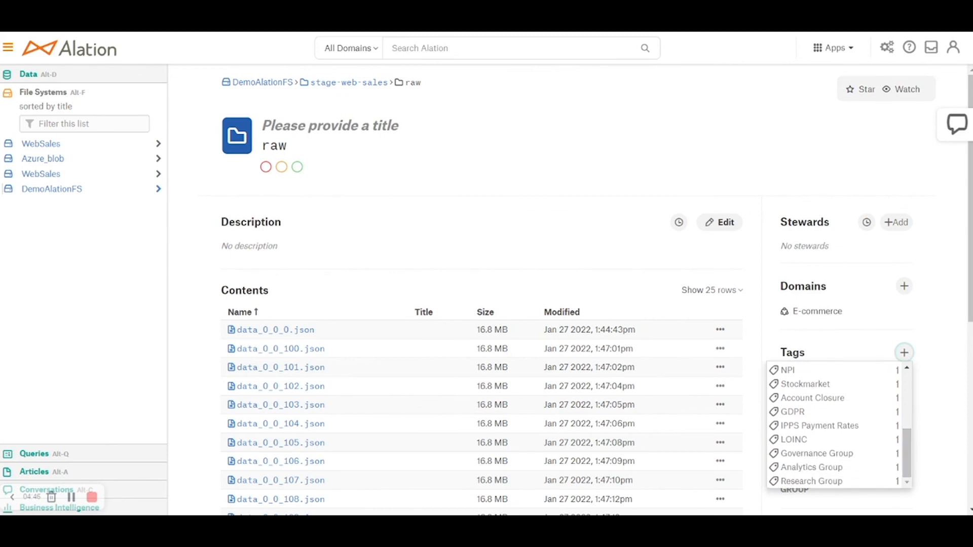
{"action": "key", "text": "Escape"}
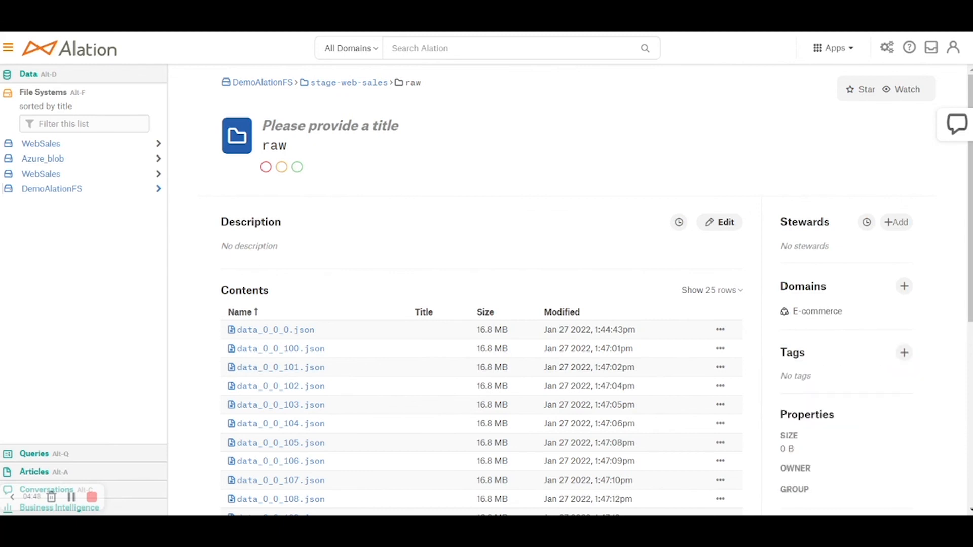
Step: Review the raw folder's contents, properties and relevant articles, and return to the start of its catalog page
{"action": "scroll", "coordinate": [597, 289], "scroll_direction": "down", "scroll_amount": 4}
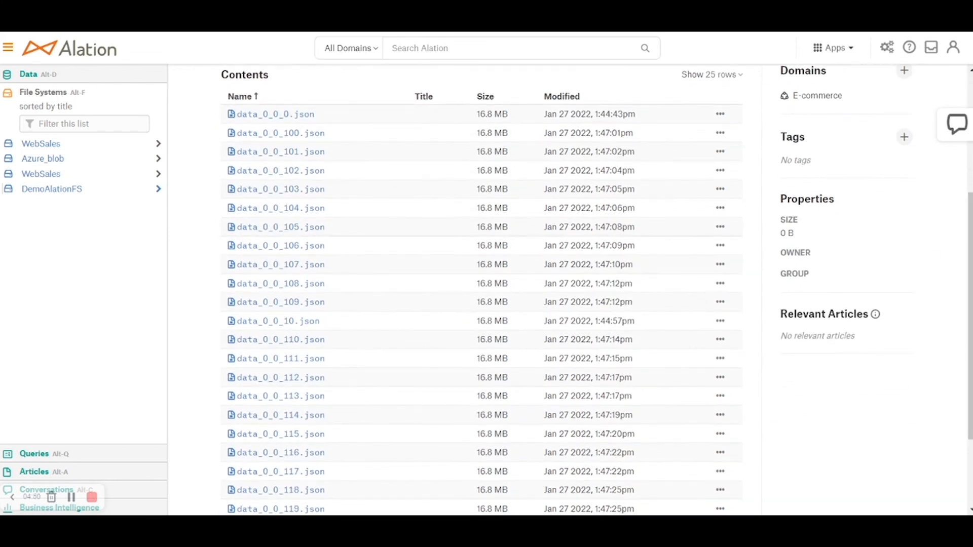
{"action": "mouse_move", "coordinate": [875, 314]}
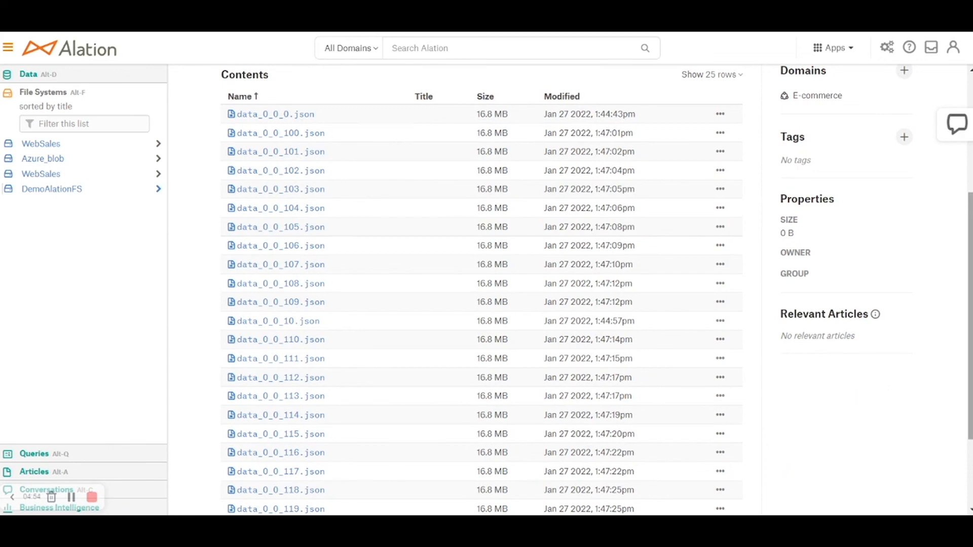
{"action": "scroll", "coordinate": [597, 289], "scroll_direction": "up", "scroll_amount": 4}
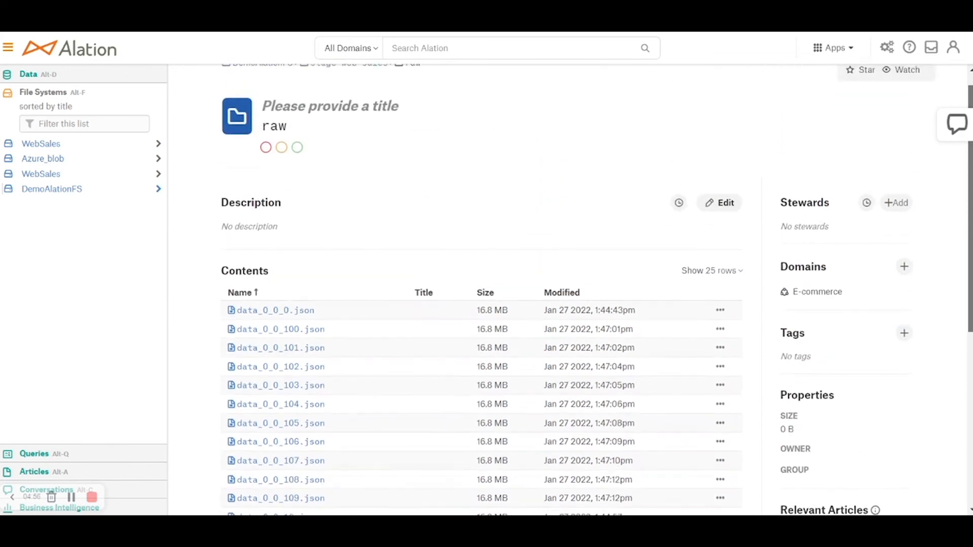
{"action": "scroll", "coordinate": [596, 289], "scroll_direction": "down", "scroll_amount": 1}
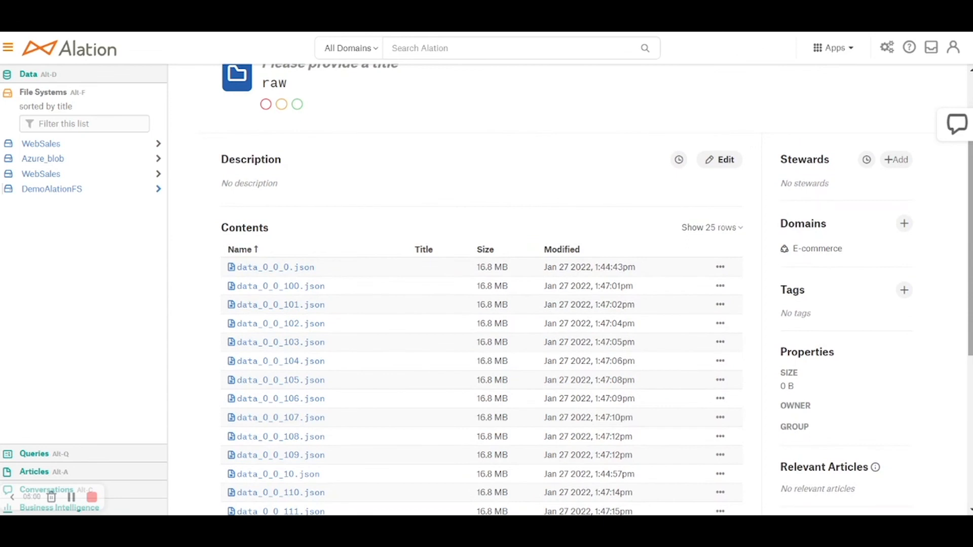
{"action": "scroll", "coordinate": [597, 289], "scroll_direction": "up", "scroll_amount": 1}
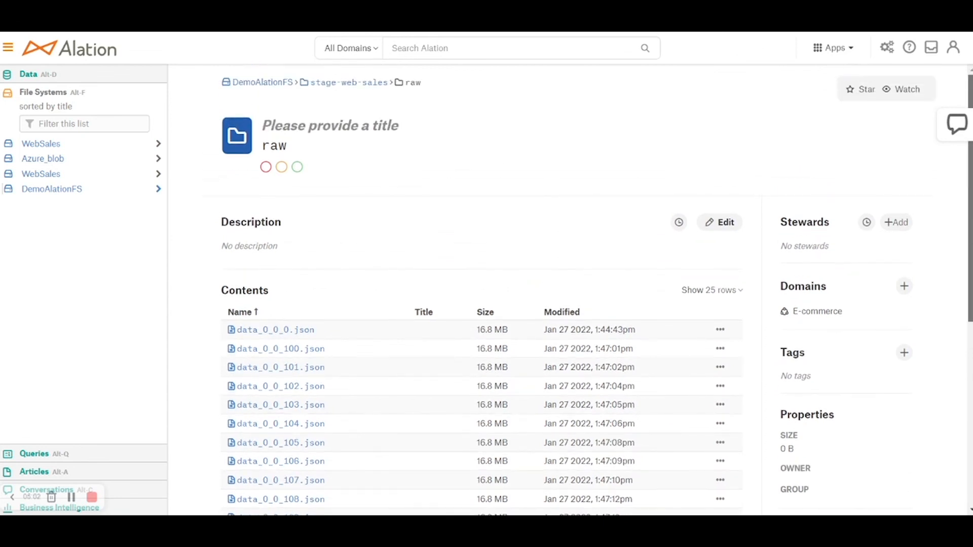